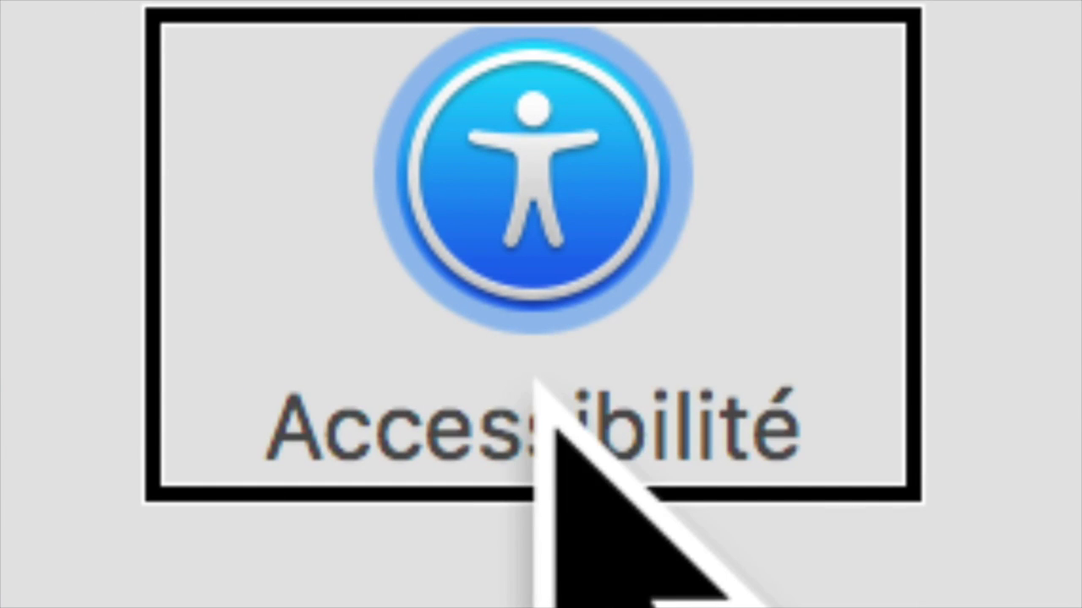
Open the Réduire/agrandir settings in Accessibilité and enable the keyboard shortcuts for zooming
click(535, 384)
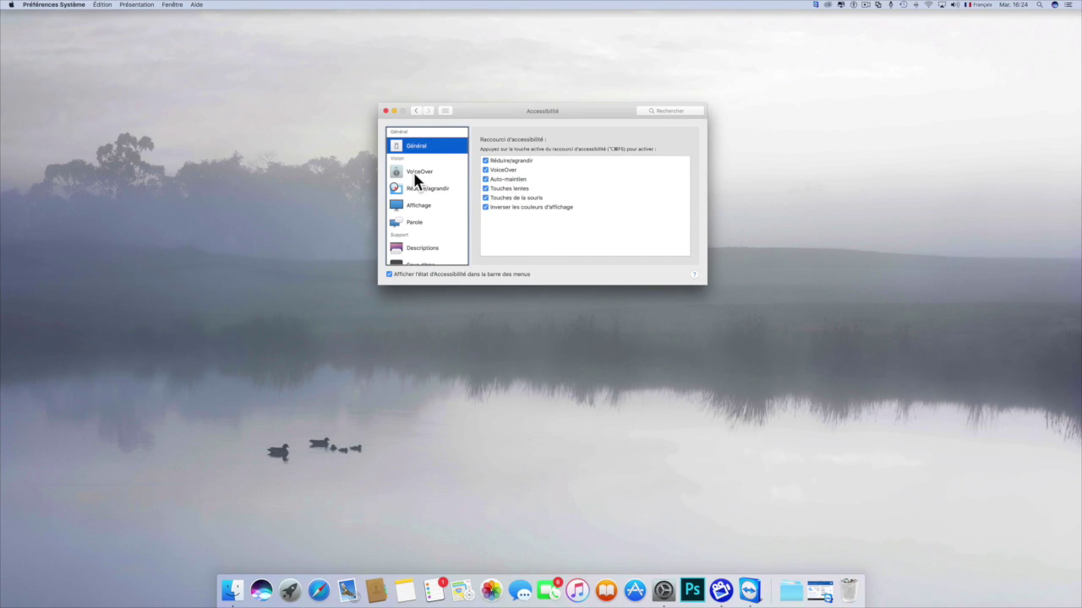
click(425, 188)
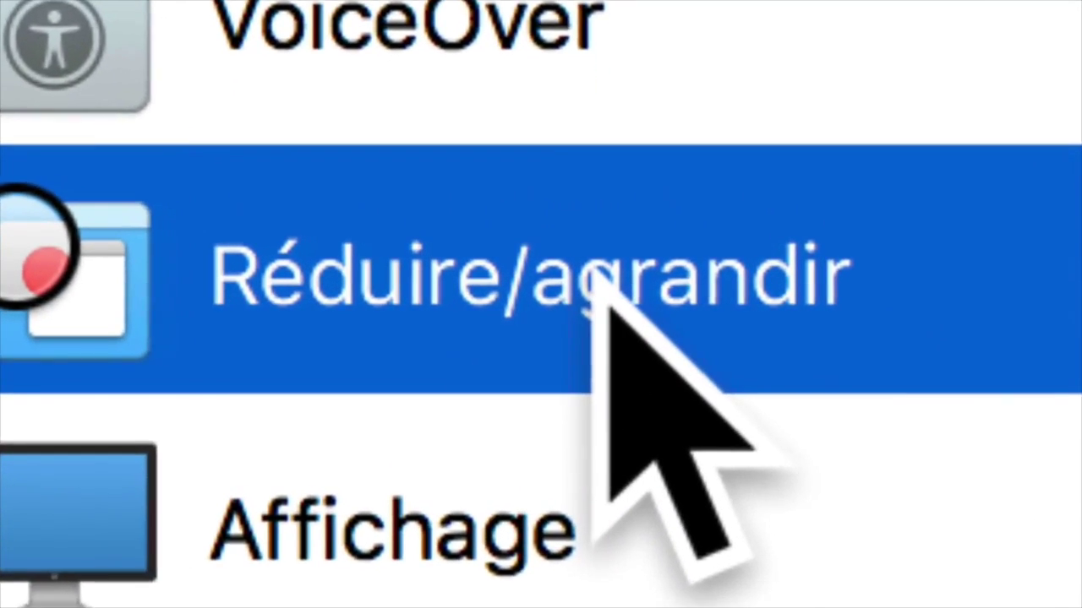
click(539, 138)
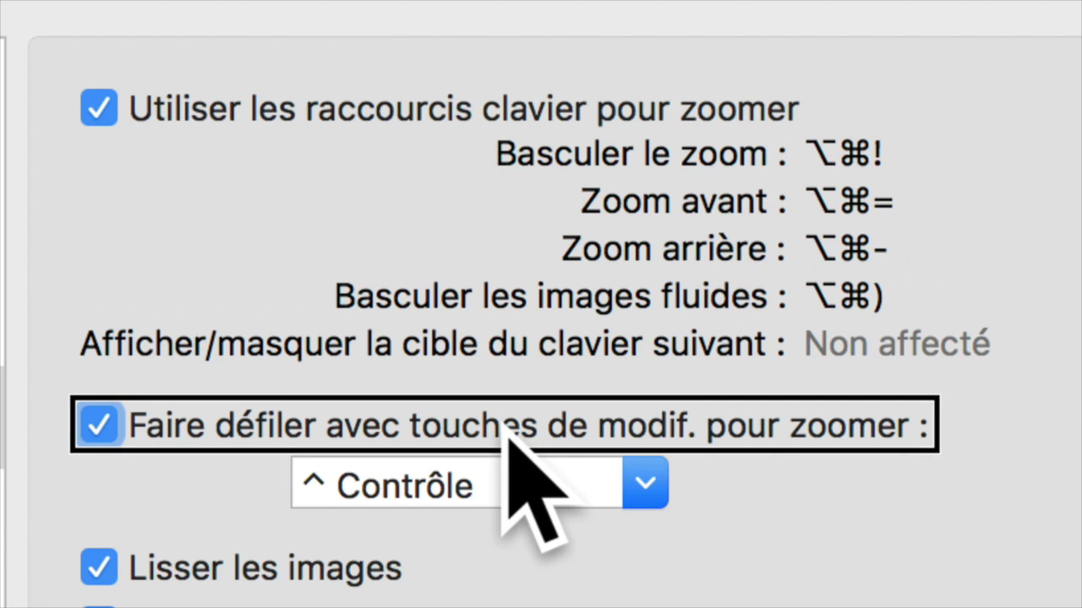
Try the available modifier keys for scroll zooming and set the modifier to Contrôle
click(387, 486)
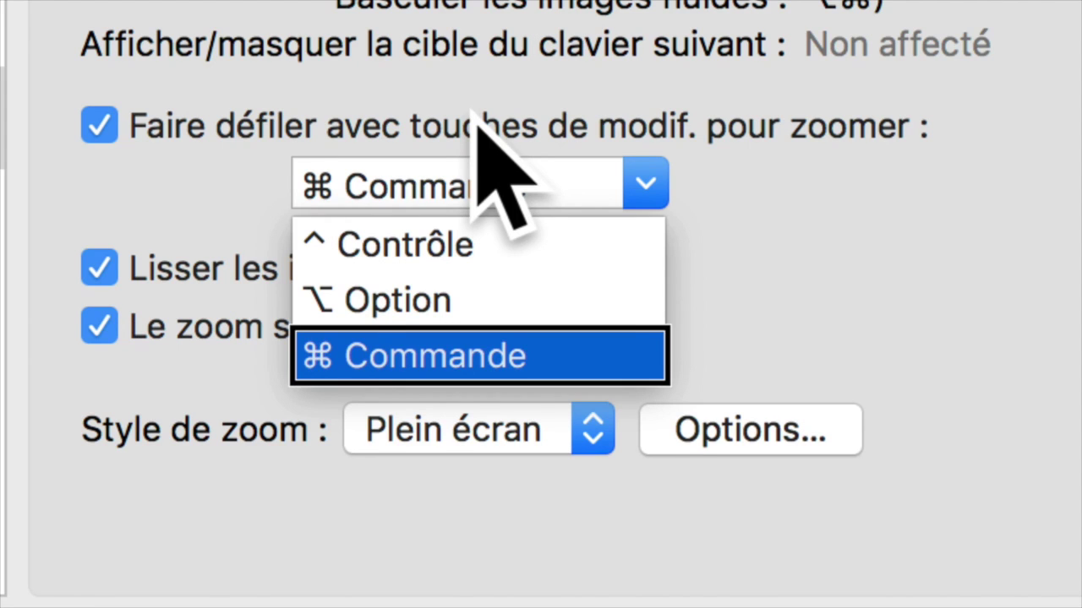
click(376, 296)
click(388, 235)
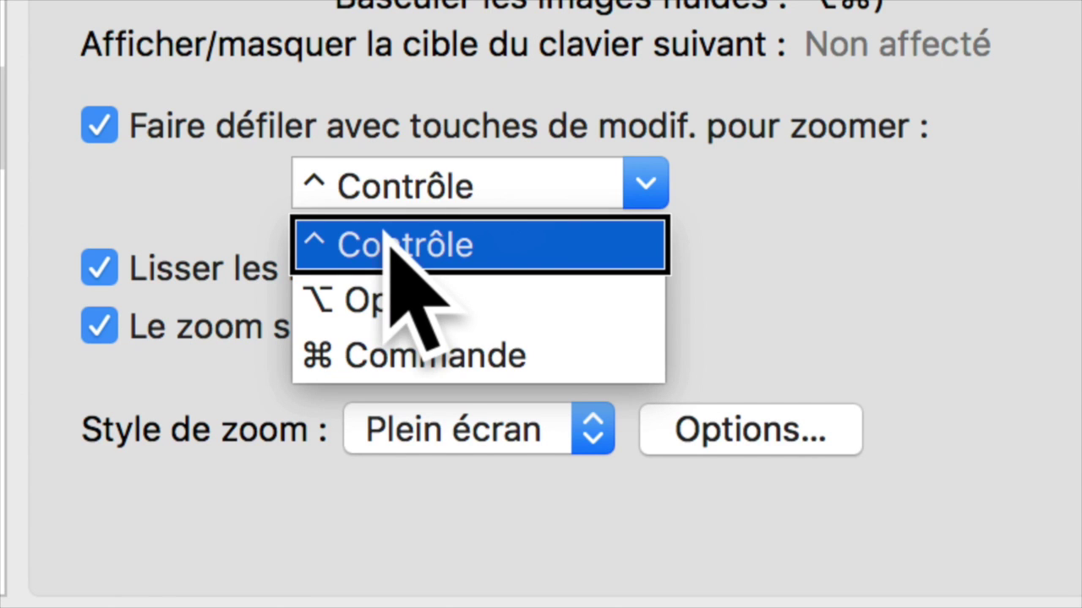
key(Return)
key(Tab)
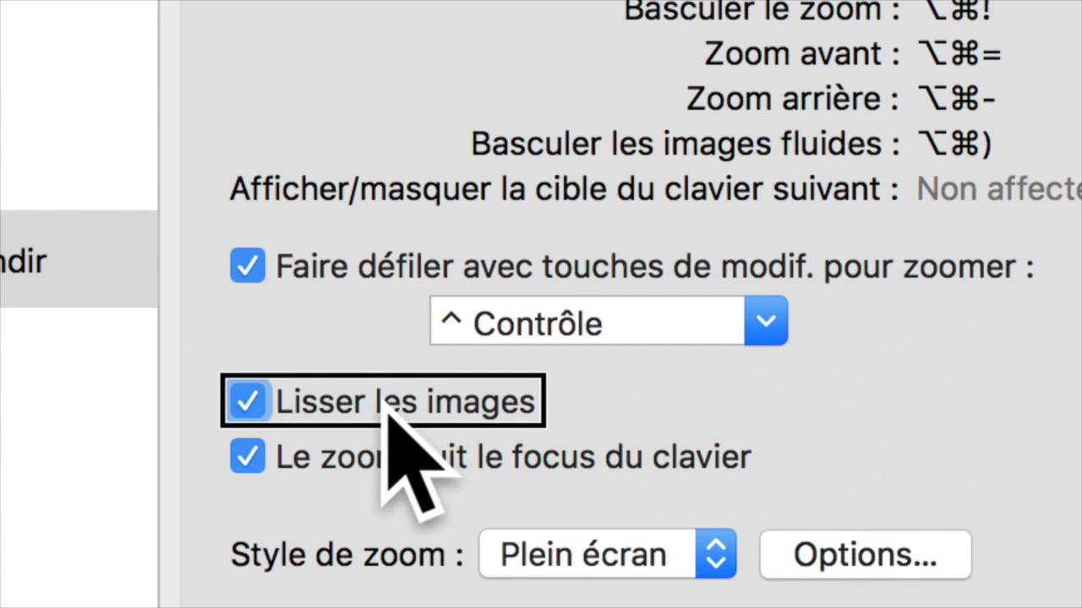
Turn off Lisser les images, magnify the text to compare its rendering, and turn image smoothing back on
click(386, 406)
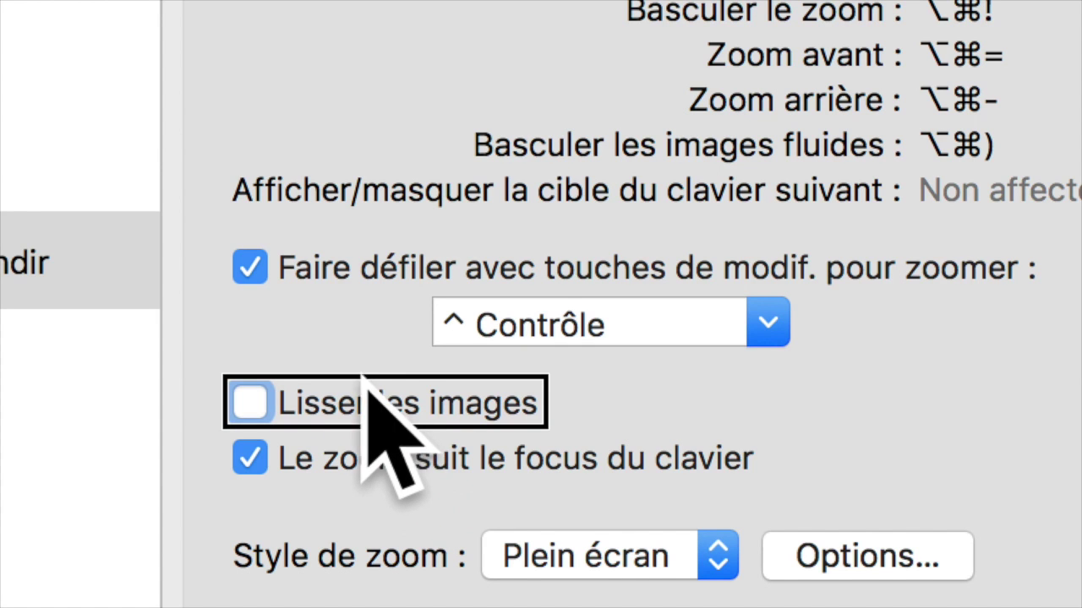
ctrl+scroll(263, 415, up, 10)
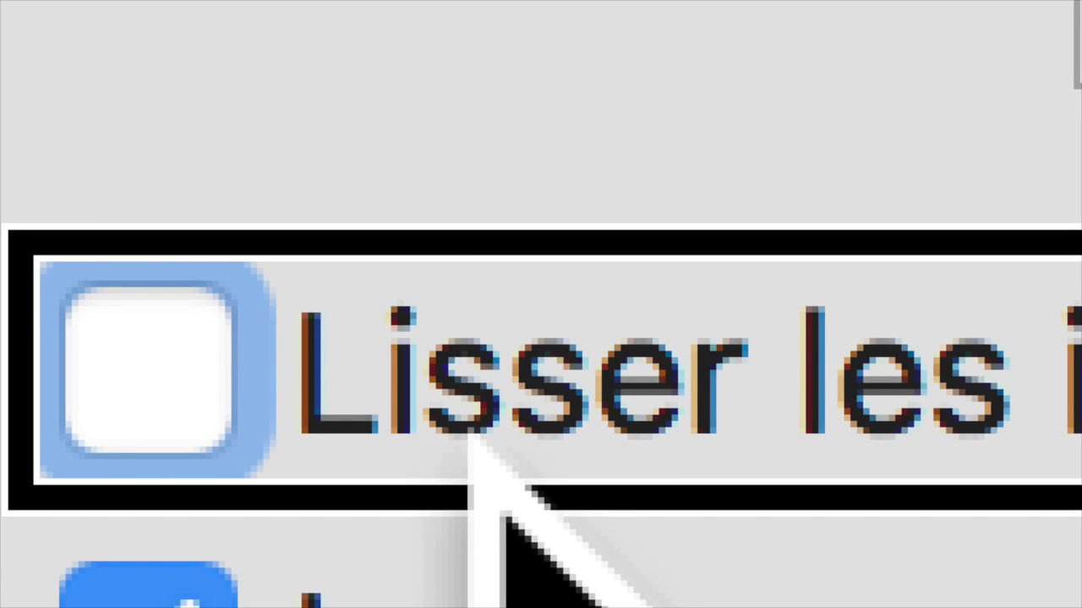
click(469, 438)
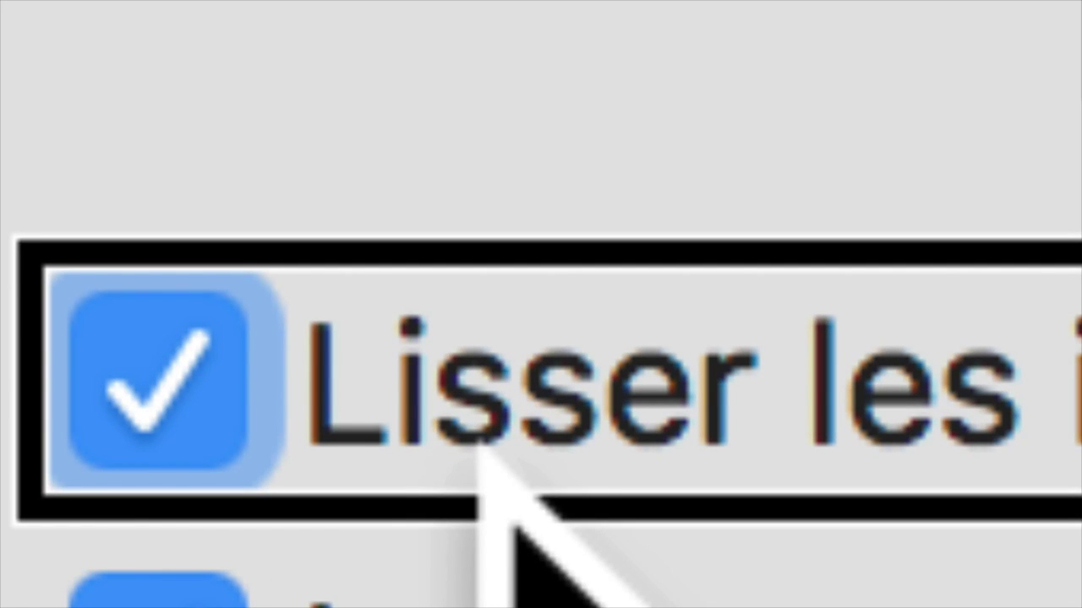
scroll(478, 448, down, 5)
Try the Incrustation zoom style, then set the zoom style back to Plein écran
key(Tab)
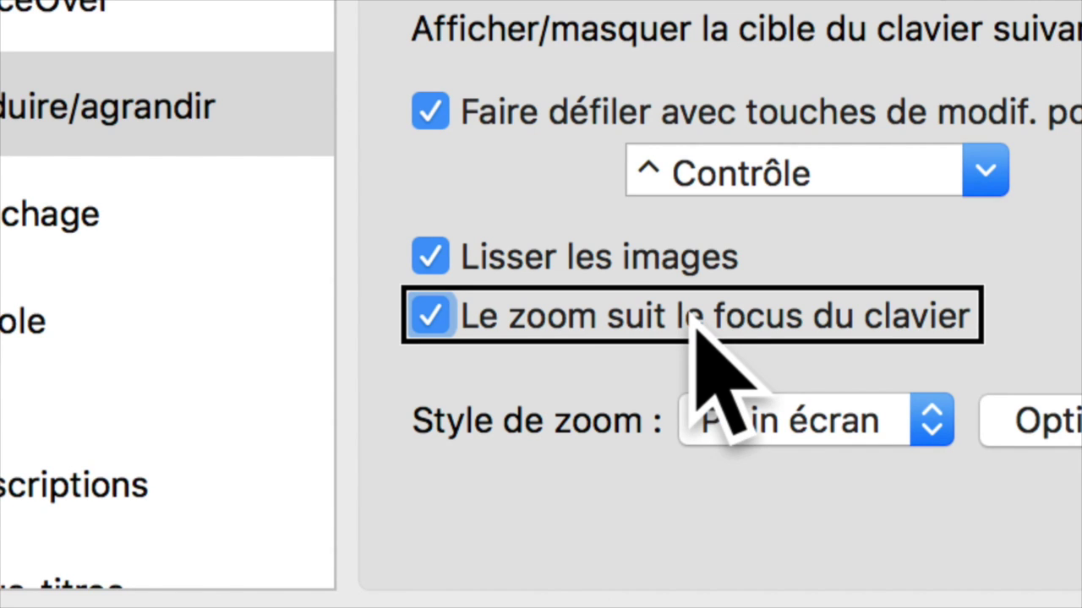
key(ctrl+alt+Right)
key(ctrl+alt+Right)
key(ctrl+alt+space)
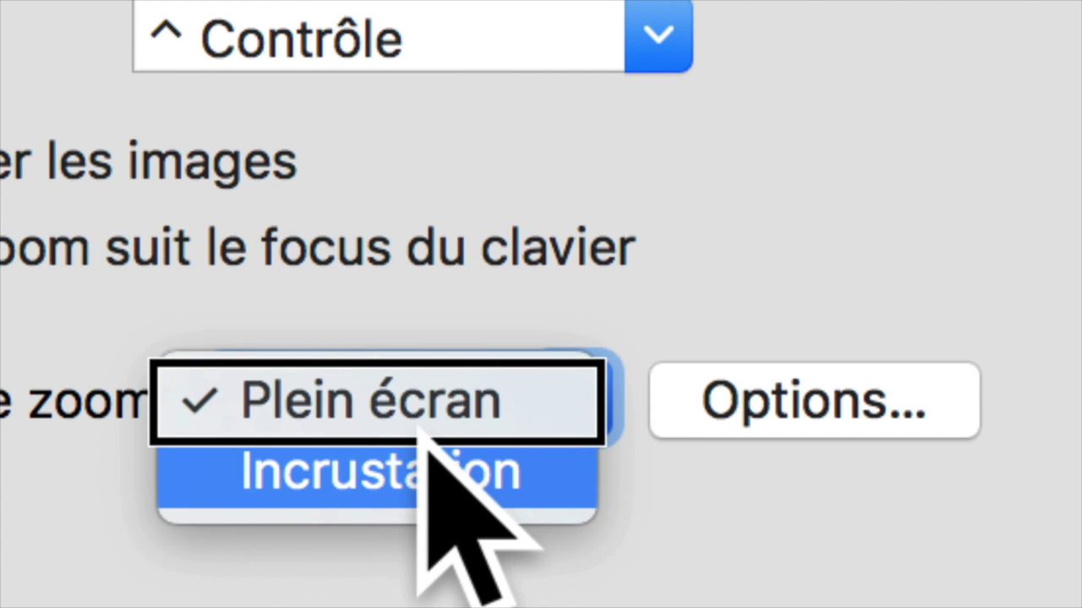
click(459, 454)
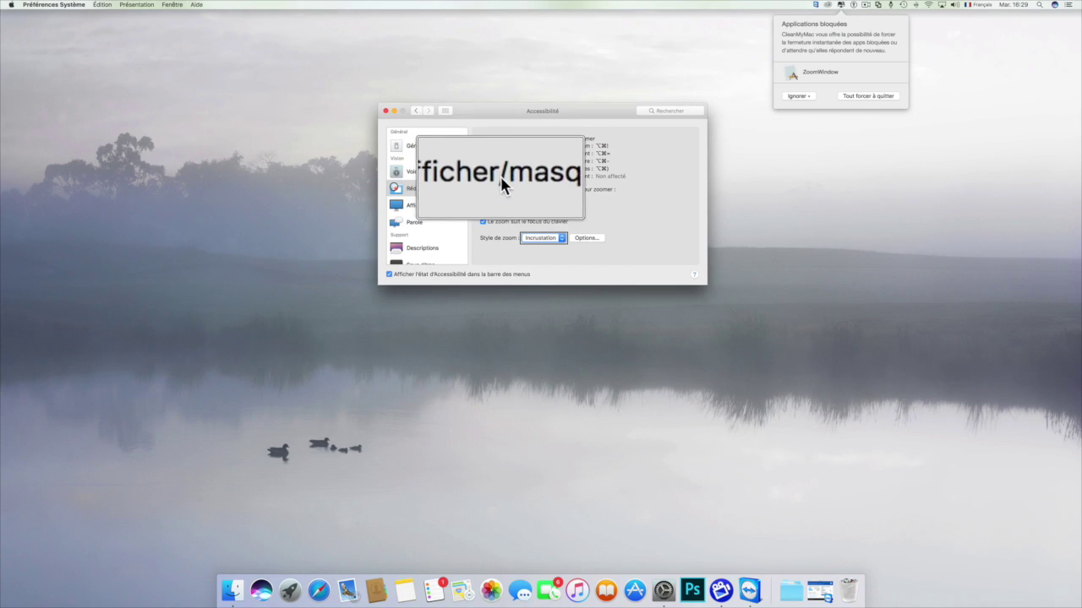
click(542, 237)
click(541, 235)
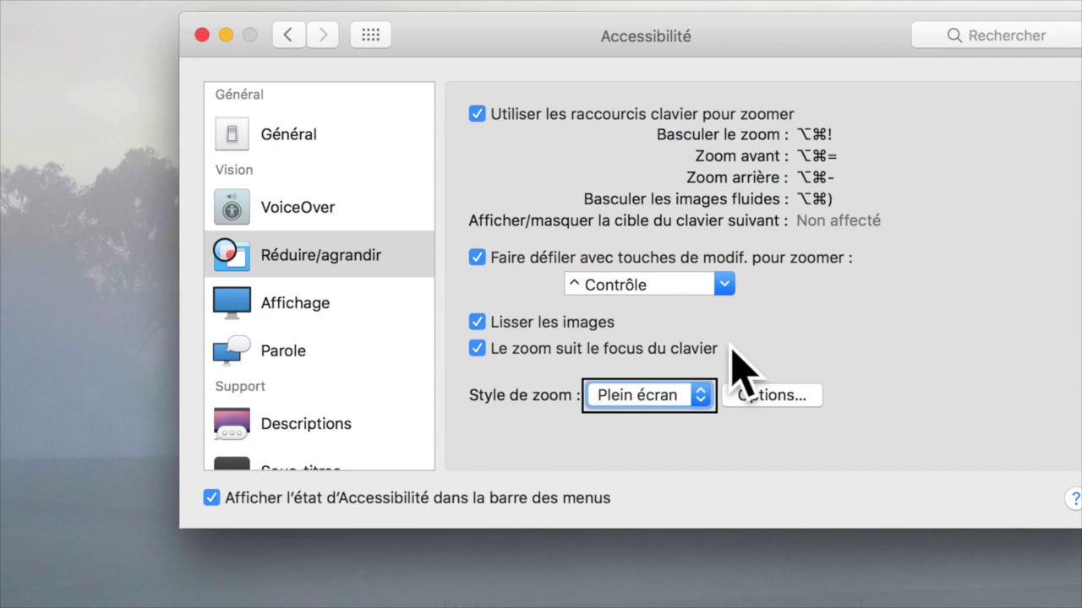
Open the options of the full-screen zoom style, try a higher maximum zoom and accept the options
key(Tab)
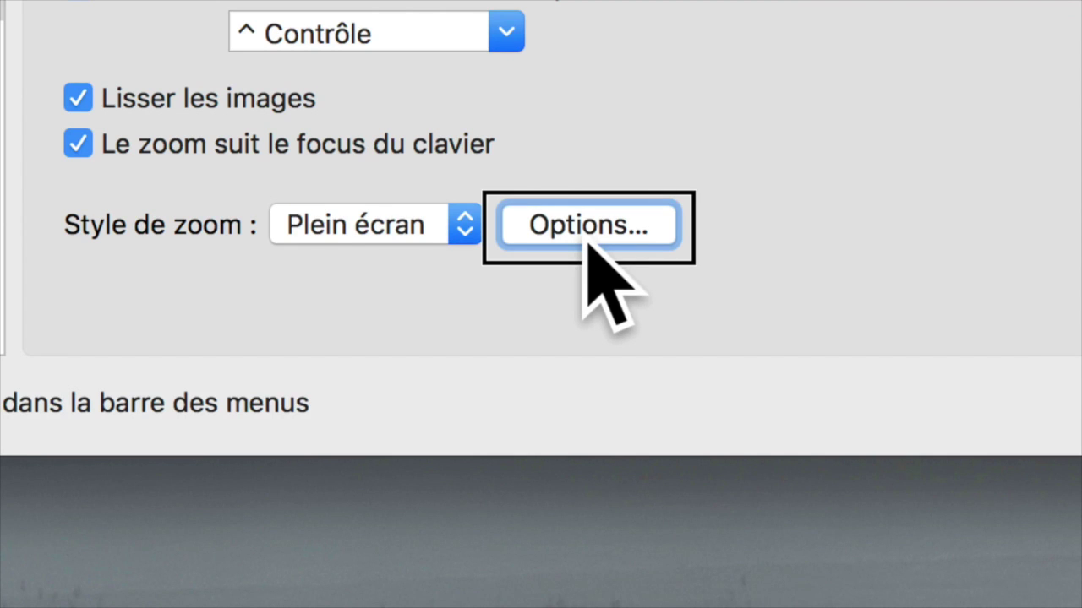
click(585, 226)
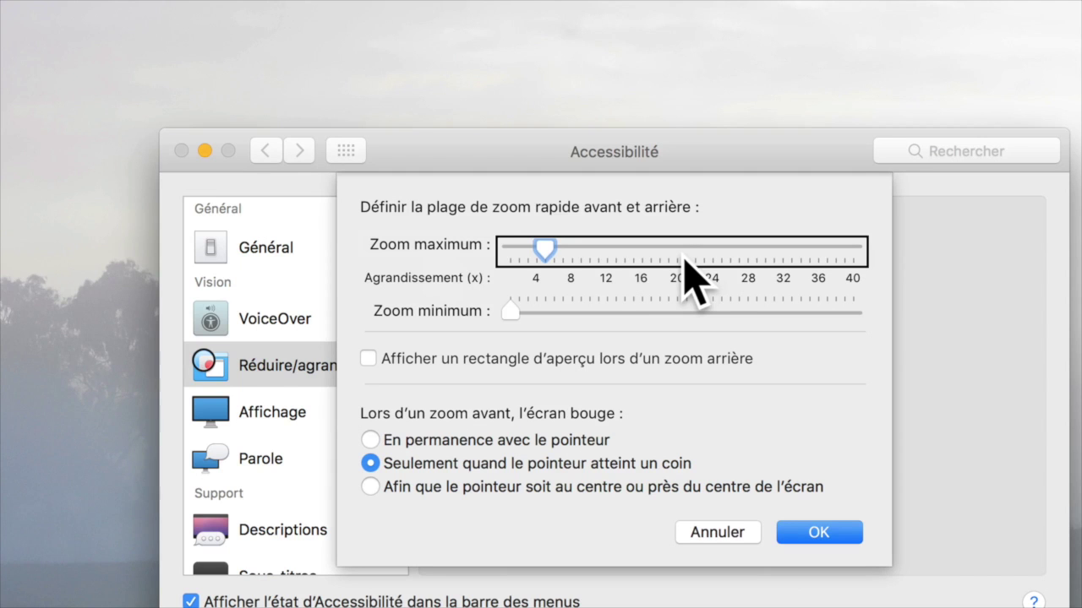
drag(546, 257, 649, 262)
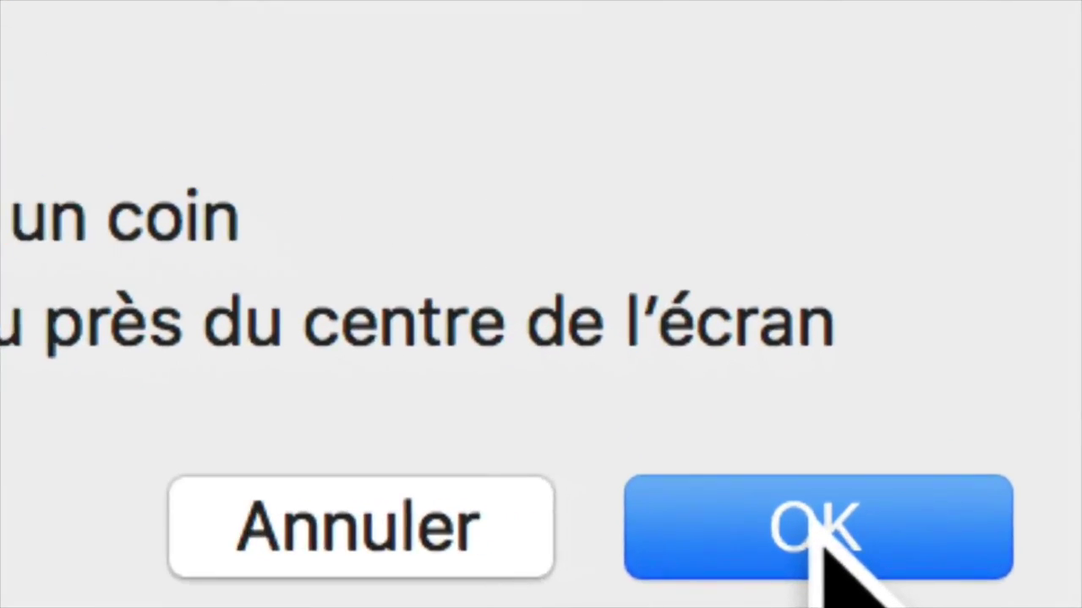
click(827, 531)
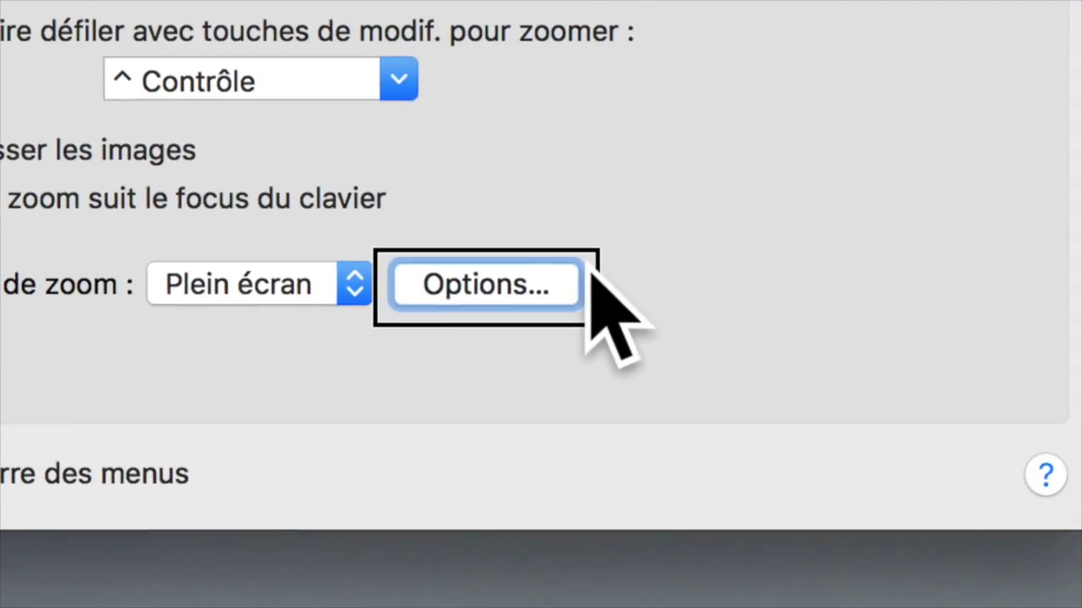
Reopen the zoom options, try the maximum zoom at 40x and accept the options
click(579, 282)
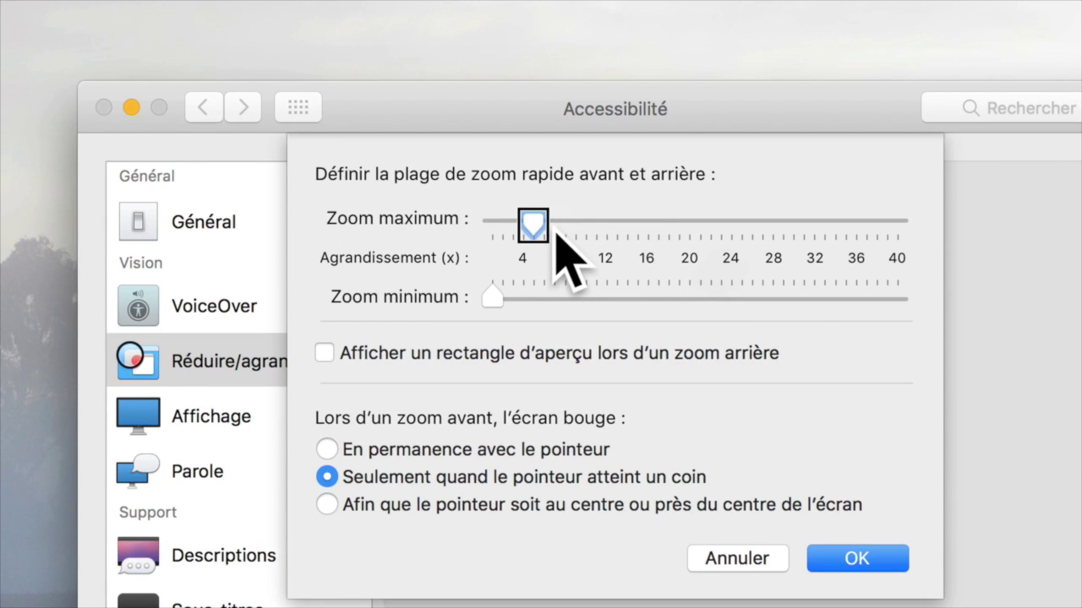
drag(556, 224, 898, 225)
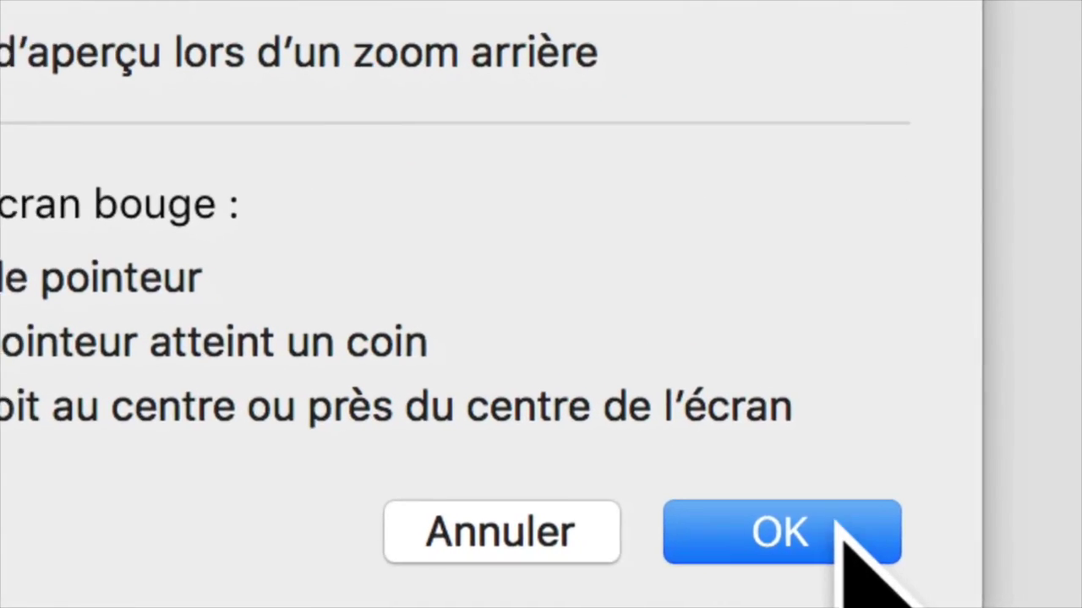
click(770, 507)
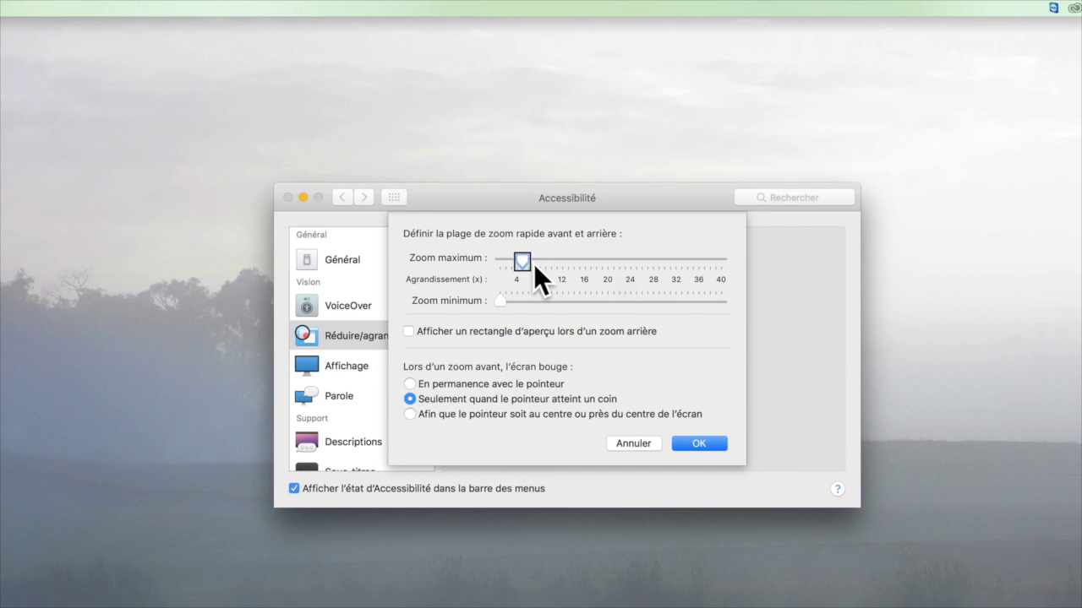
Move past the minimum zoom setting and enable the preview rectangle for zooming out
key(ctrl+alt+Right)
key(ctrl+alt+Right)
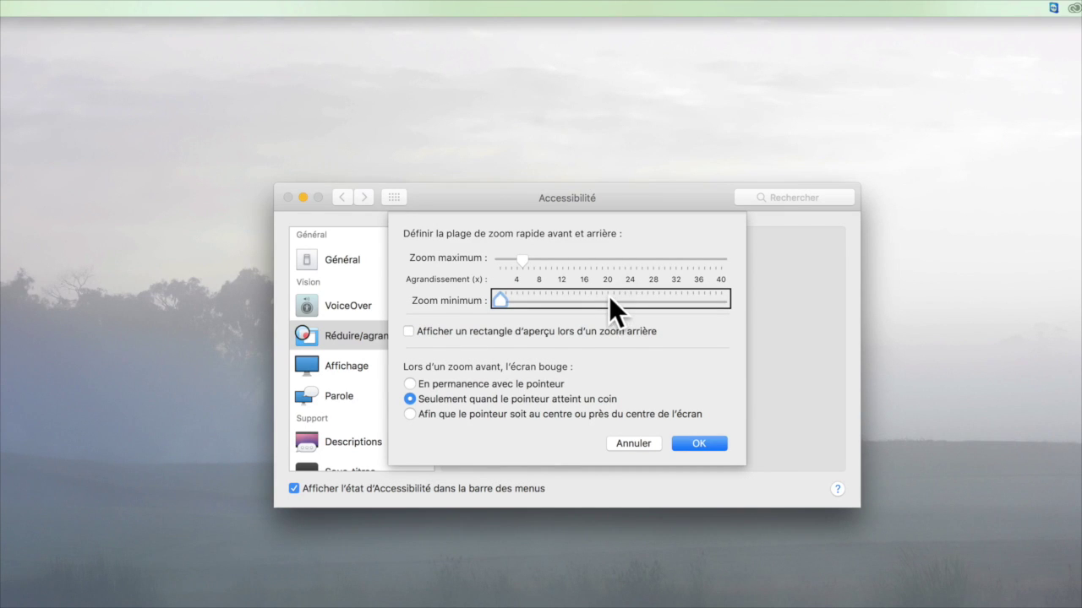
key(alt+super+equal)
key(alt+super+equal)
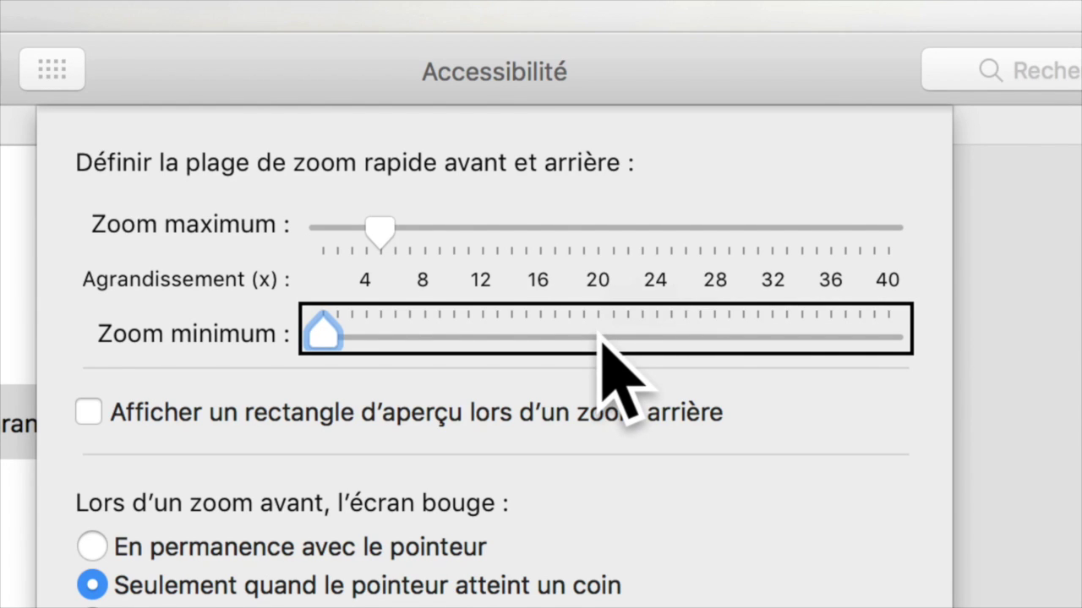
key(Tab)
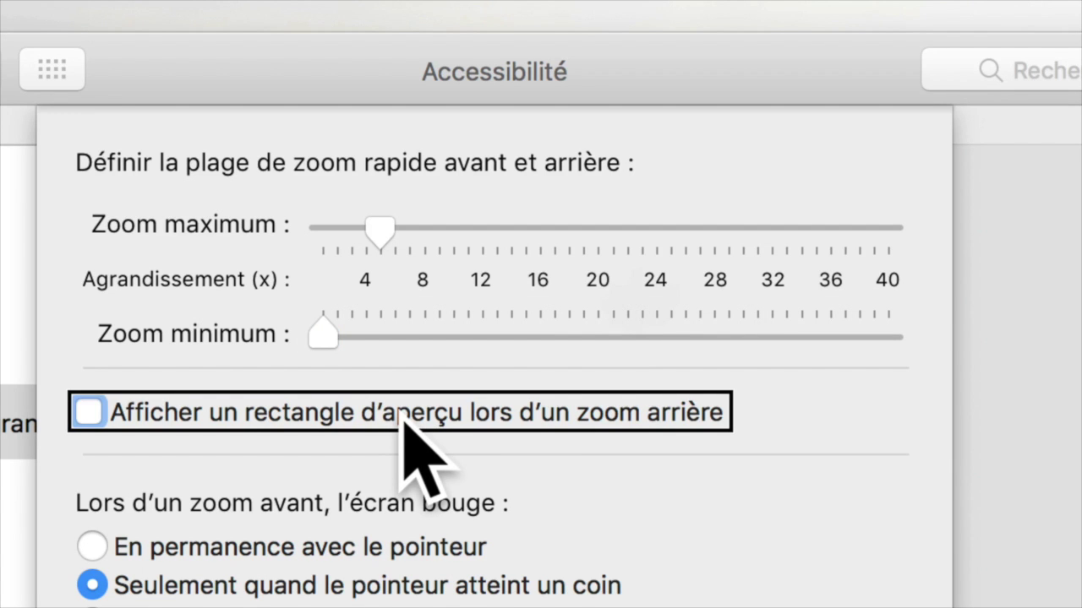
key(space)
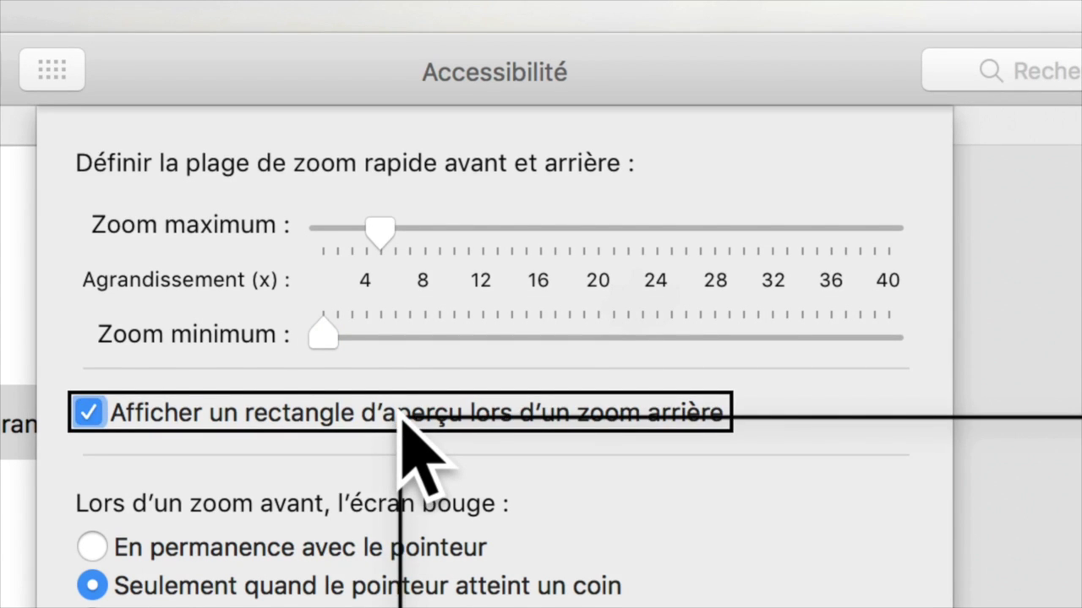
Test the preview rectangle by toggling the zoom over different parts of the screen, then turn the rectangle off
key(alt+super+8)
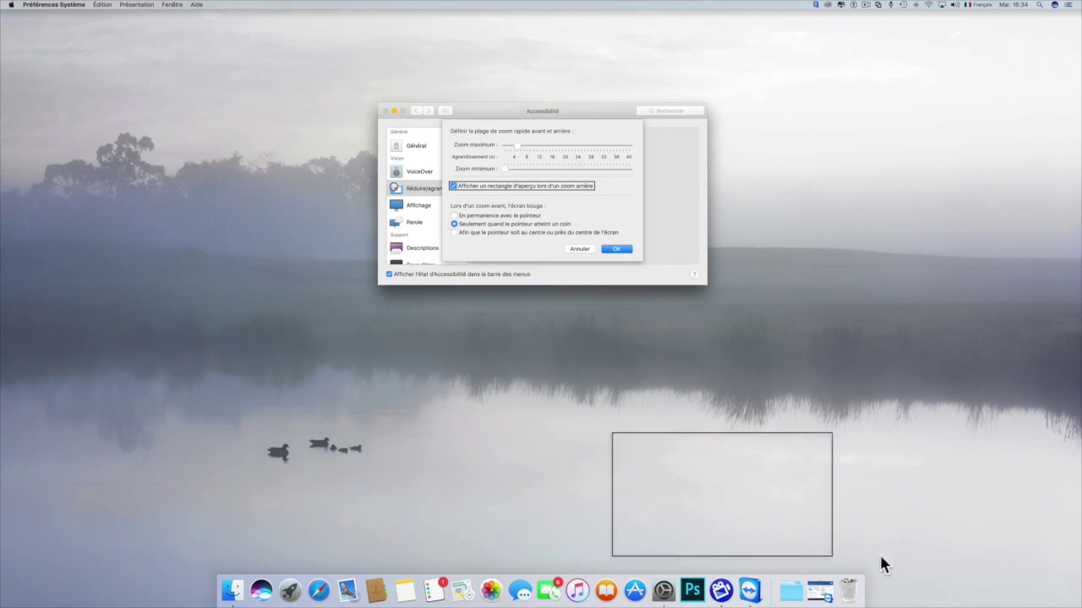
key(alt+super+8)
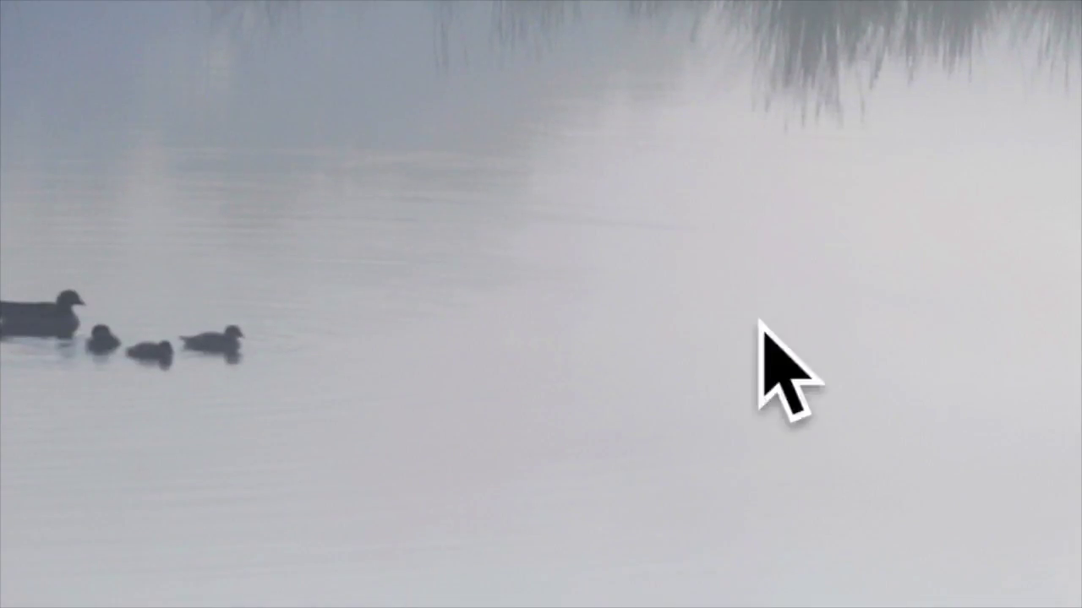
key(alt+super+8)
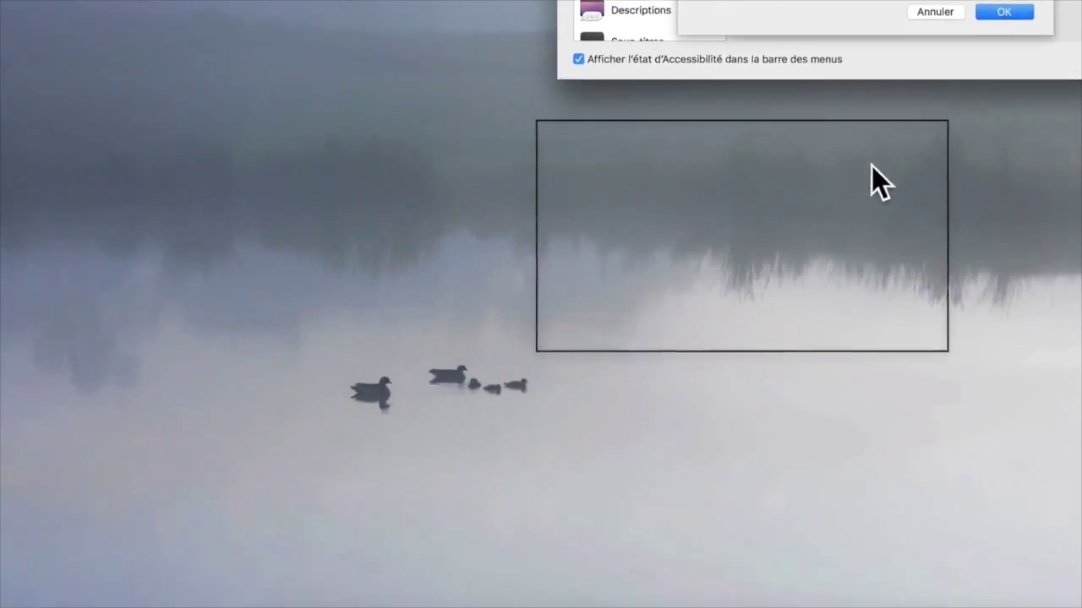
key(alt+super+8)
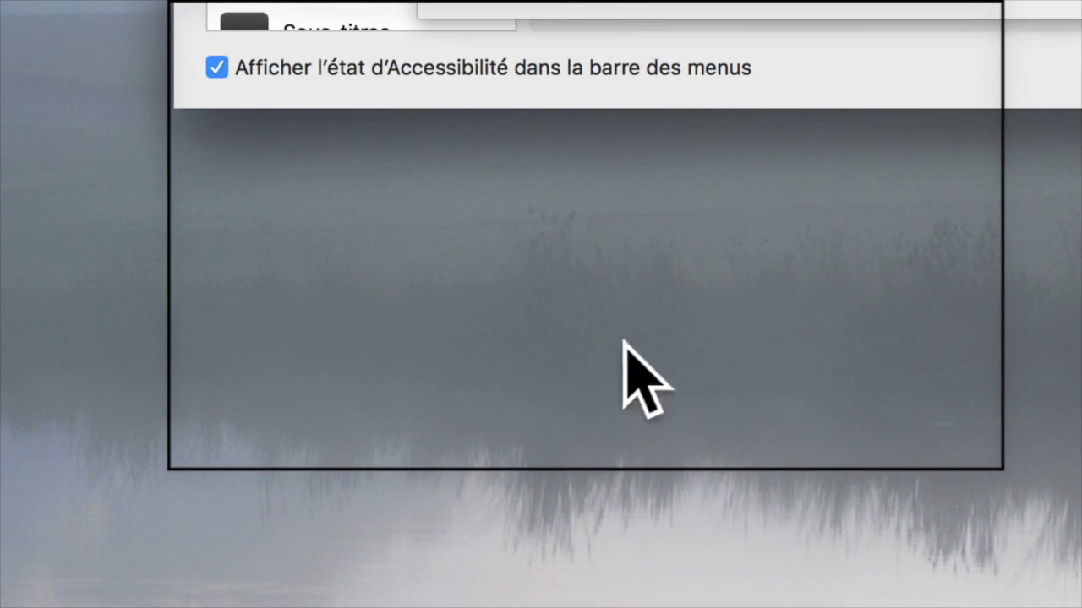
key(alt+super+8)
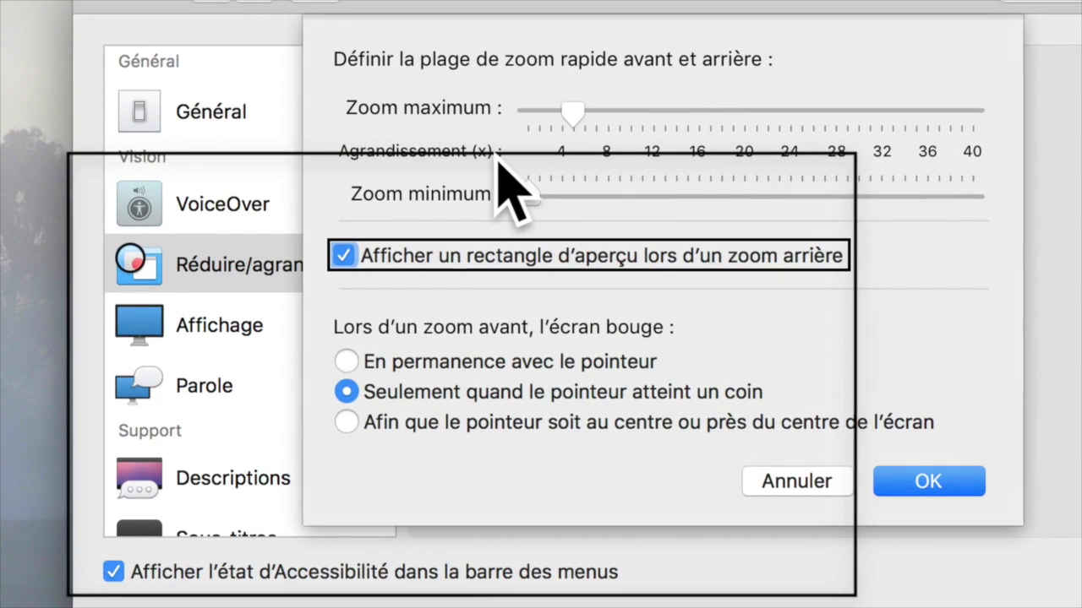
key(ctrl+alt+space)
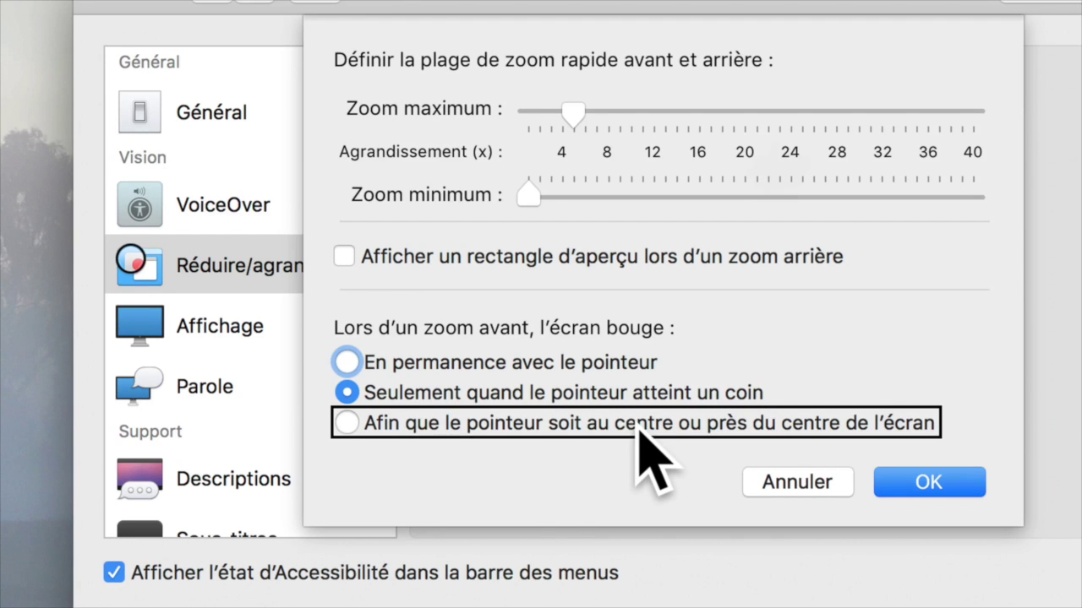
Review the remaining screen-movement choices for zooming in and accept the zoom options
key(ctrl+alt+Right)
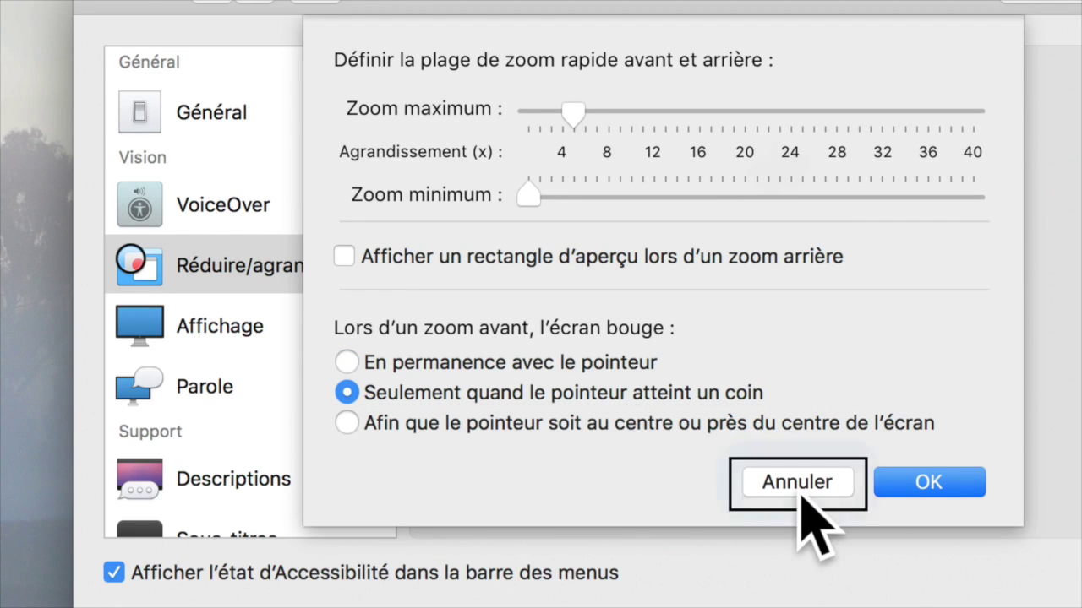
key(ctrl+alt+Right)
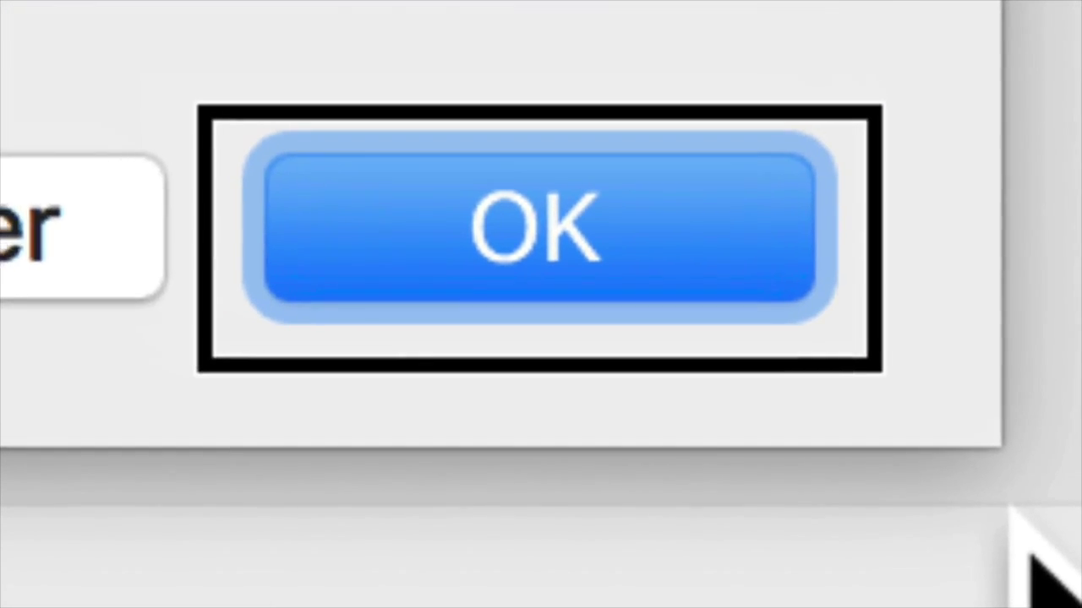
key(ctrl+alt+Left)
key(ctrl+alt+Right)
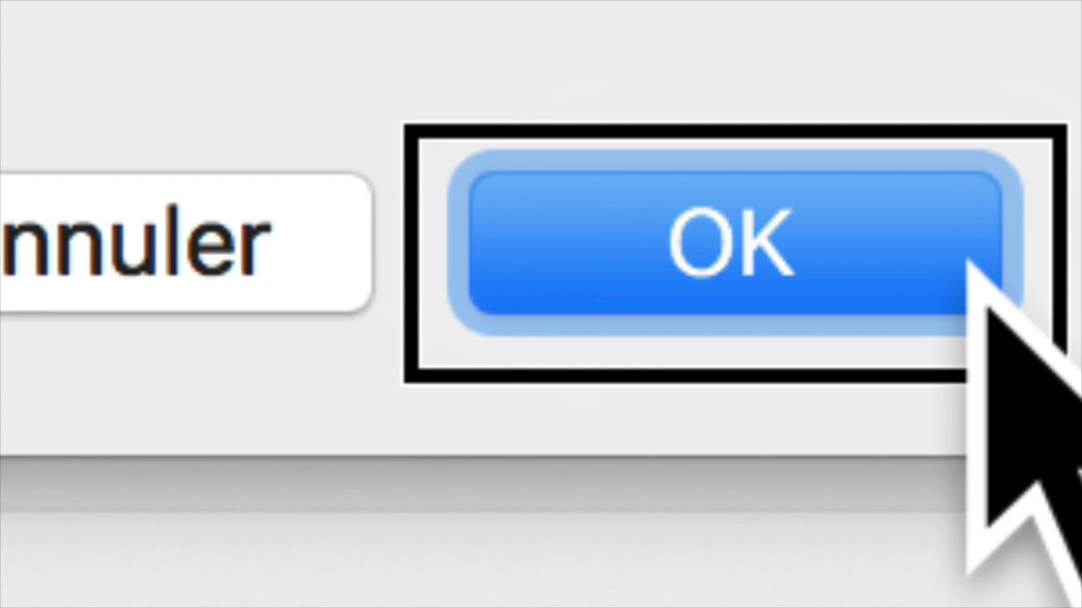
key(ctrl+alt+space)
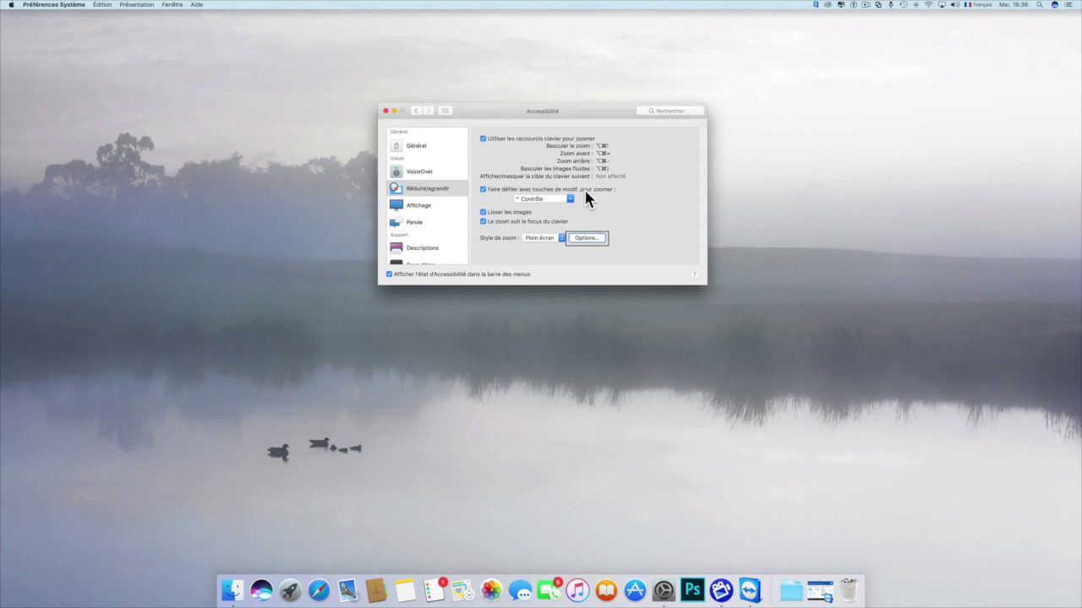
Switch to Safari and show the United Vision website in full screen
key(super+Tab)
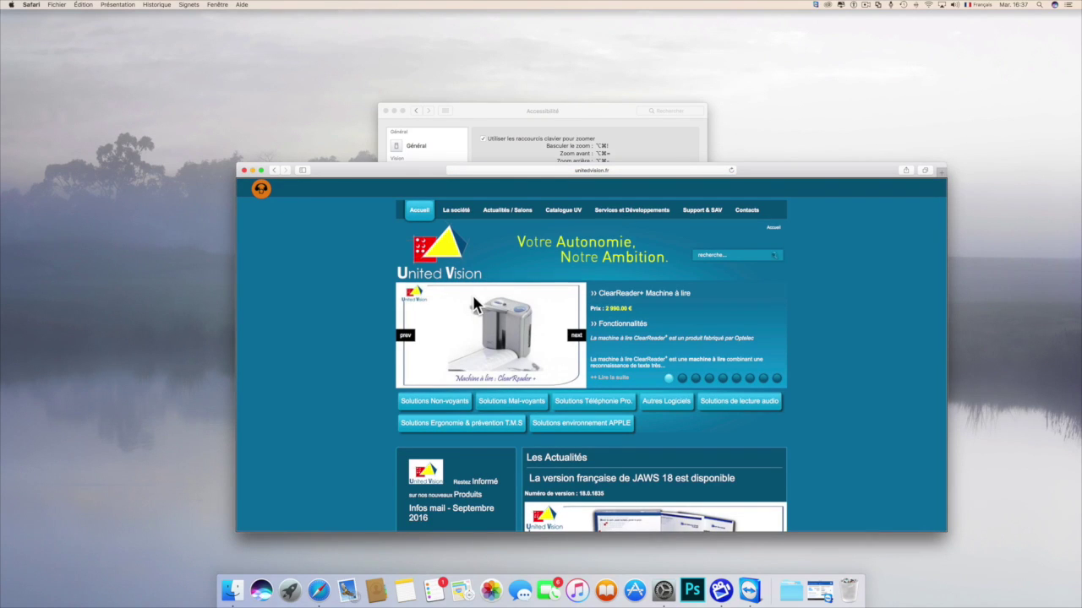
key(ctrl+super+f)
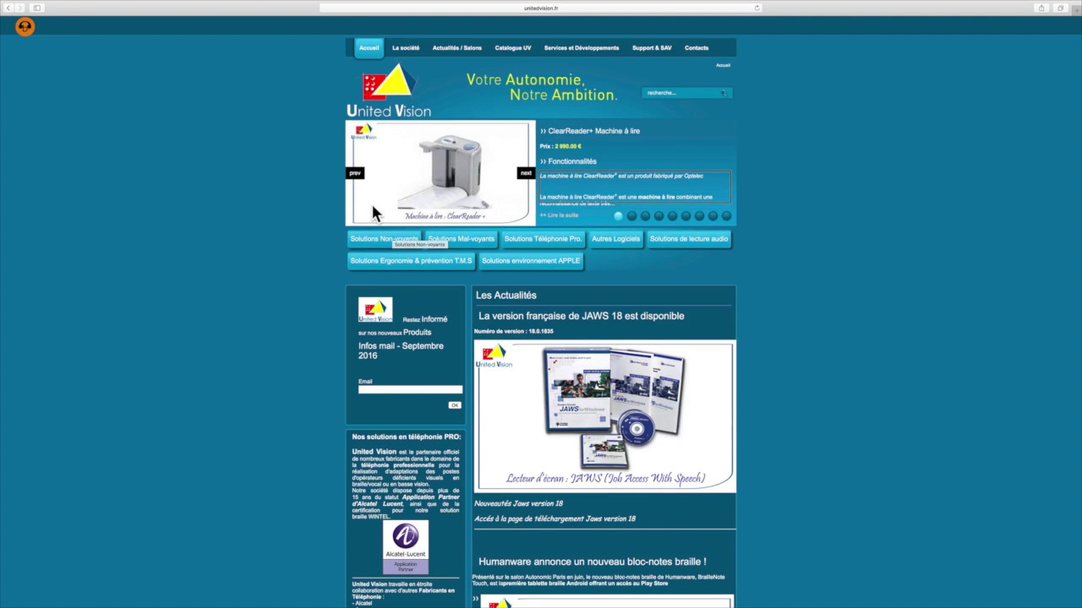
Move the keyboard focus across Safari's menu titles to Édition to check that the magnified view follows it
mouse_move(11, 12)
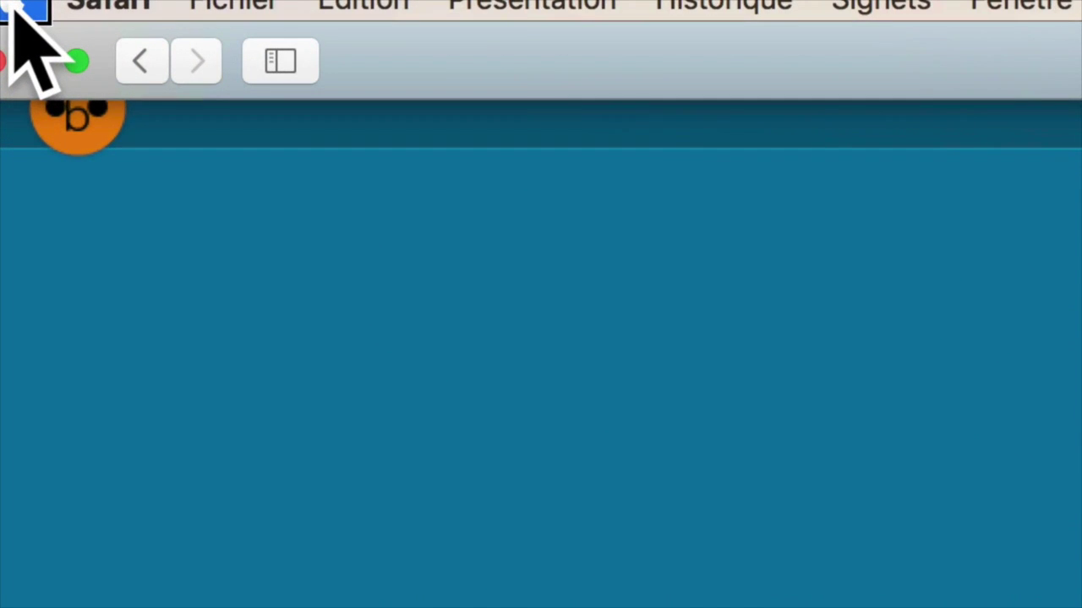
key(Right)
key(Right)
key(Right)
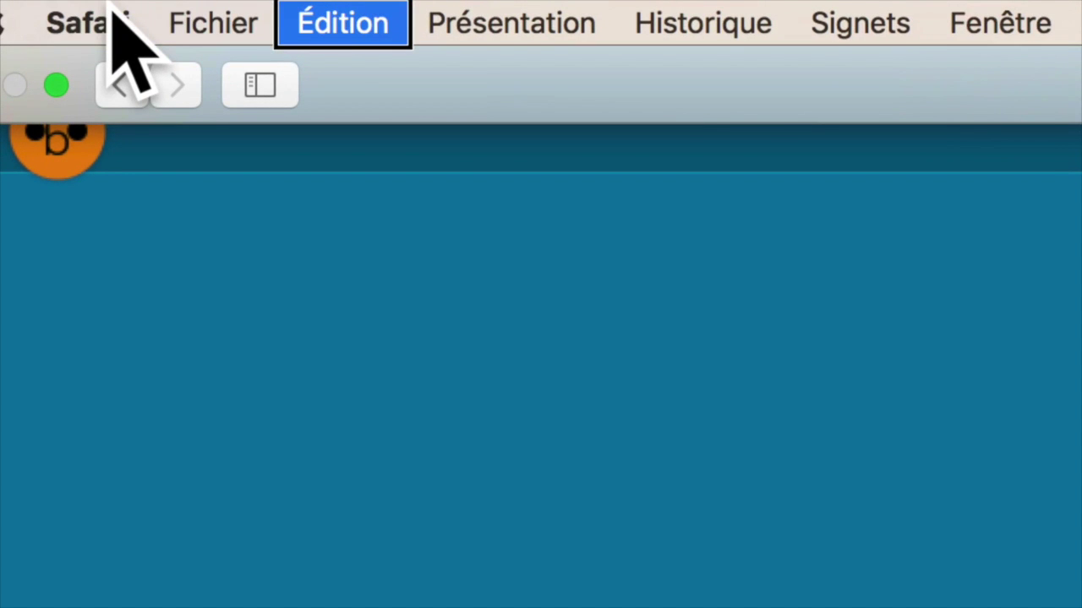